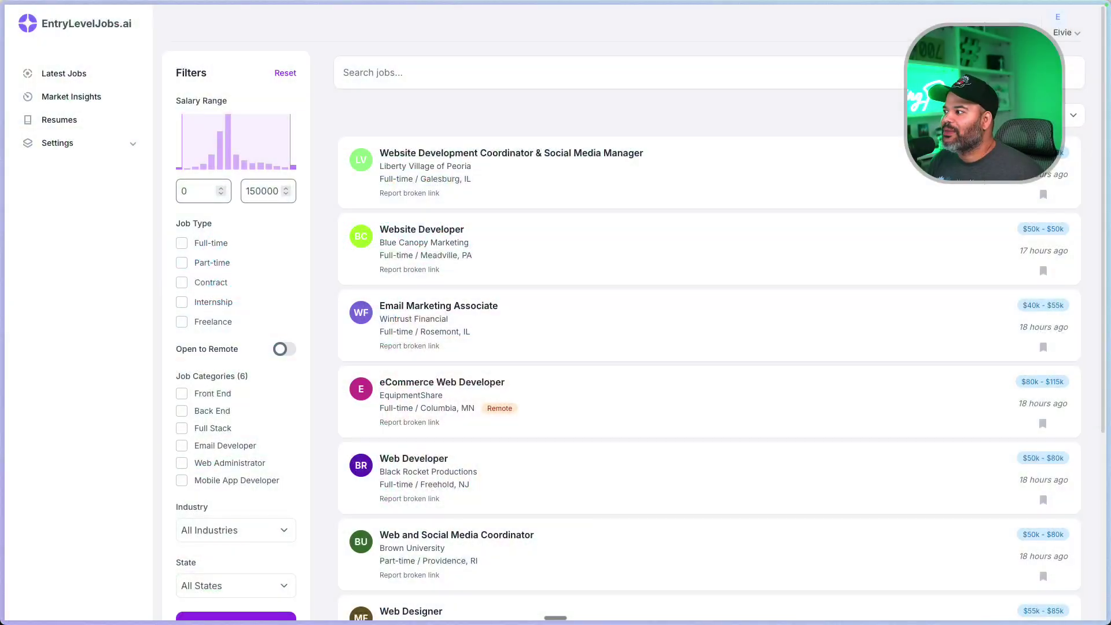
Go to EntryLevelJobs.ai's My Resumes page with the saved Web Content Editor resume.
{"action": "left_click", "coordinate": [93, 122]}
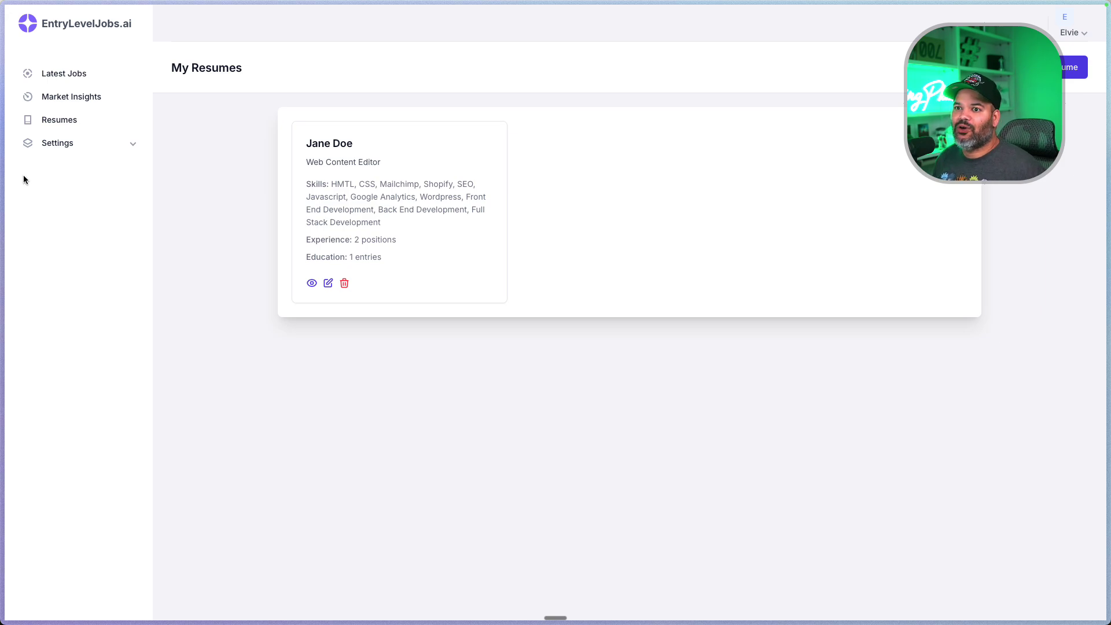
{"action": "mouse_move", "coordinate": [3, 261]}
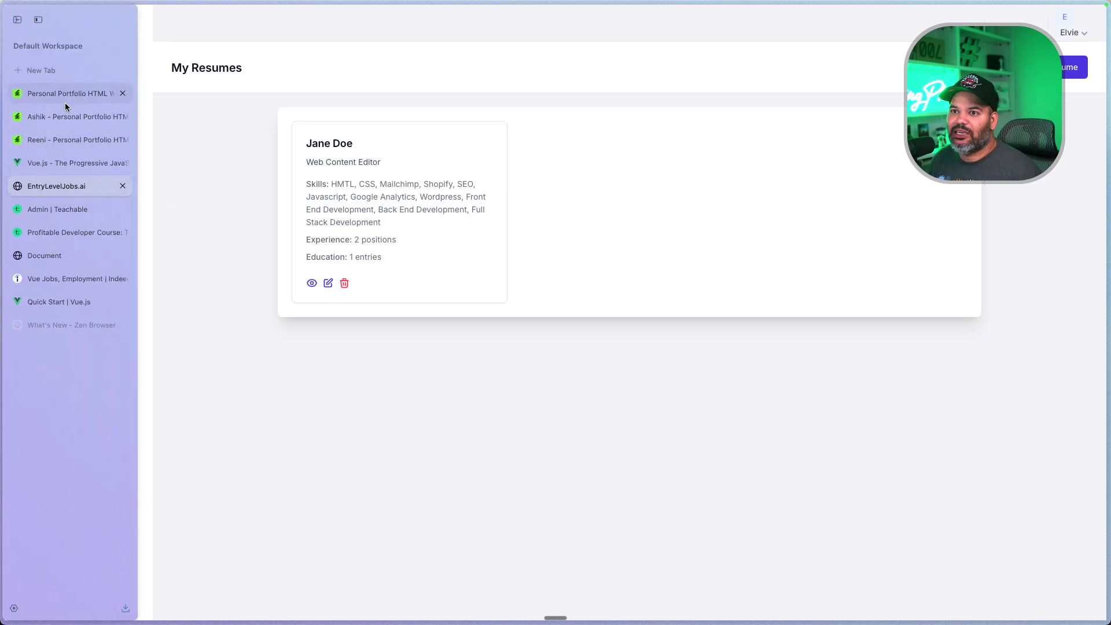
Switch to the ThemeForest personal portfolio HTML results listing Brilio, Foxisa, Drake and InBio.
{"action": "left_click", "coordinate": [65, 93]}
{"action": "scroll", "coordinate": [539, 257], "scroll_direction": "down", "scroll_amount": 3}
{"action": "scroll", "coordinate": [608, 261], "scroll_direction": "down", "scroll_amount": 2}
{"action": "scroll", "coordinate": [643, 269], "scroll_direction": "down", "scroll_amount": 3}
{"action": "scroll", "coordinate": [670, 278], "scroll_direction": "down", "scroll_amount": 2}
{"action": "scroll", "coordinate": [671, 278], "scroll_direction": "down", "scroll_amount": 3}
{"action": "scroll", "coordinate": [668, 273], "scroll_direction": "down", "scroll_amount": 2}
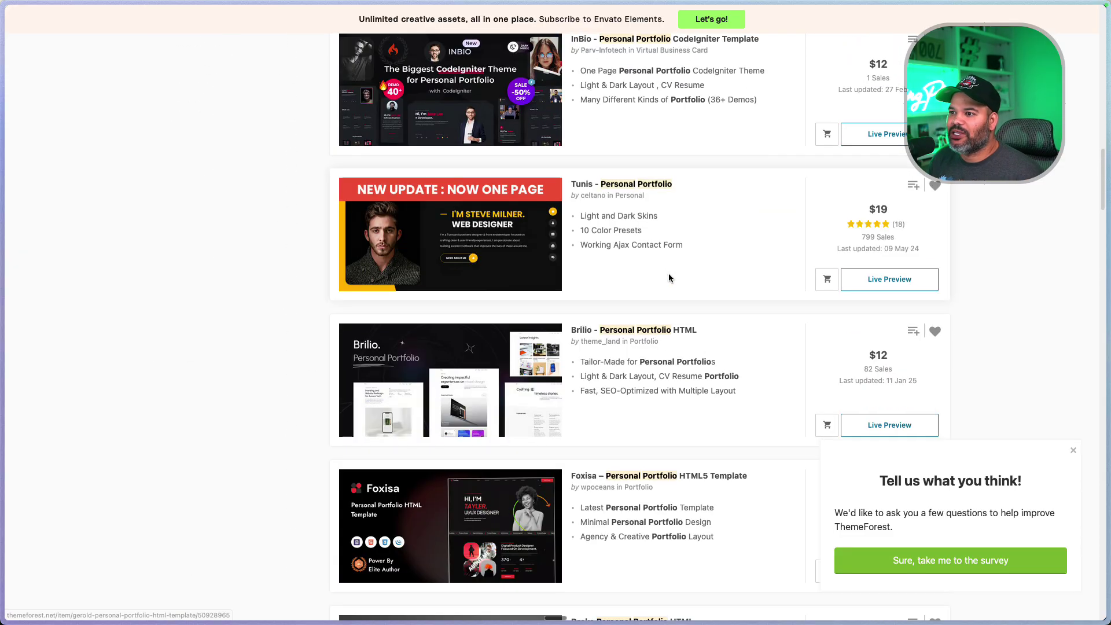
{"action": "scroll", "coordinate": [668, 274], "scroll_direction": "down", "scroll_amount": 2}
{"action": "scroll", "coordinate": [618, 356], "scroll_direction": "down", "scroll_amount": 1}
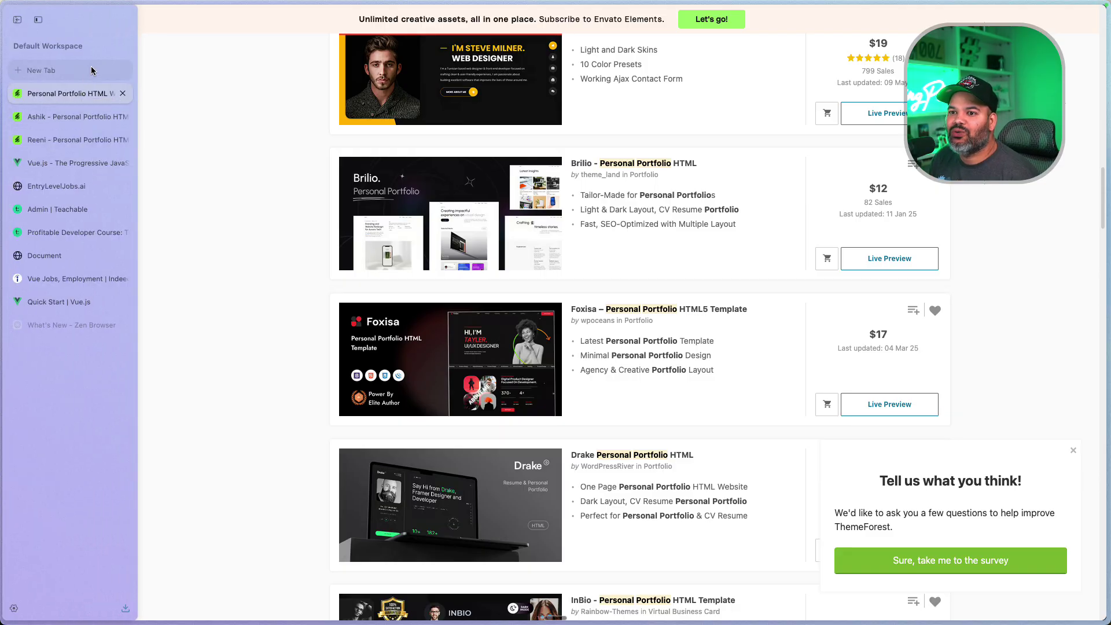
Bring up the Profitable Developer Course student preview in Teachable to review its curriculum.
{"action": "left_click", "coordinate": [69, 232]}
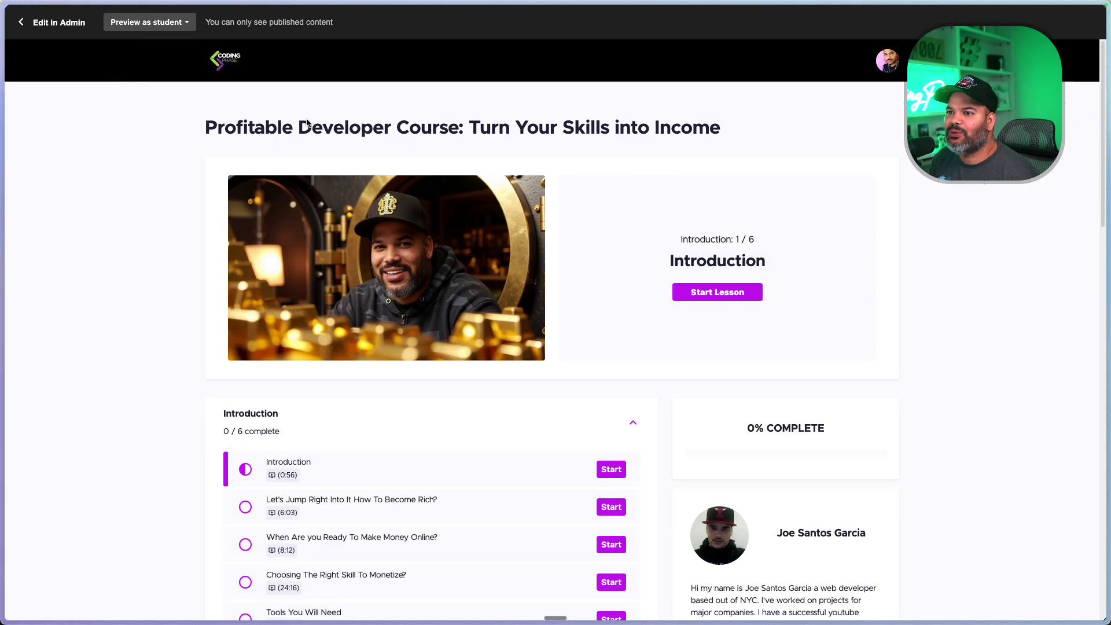
{"action": "scroll", "coordinate": [548, 181], "scroll_direction": "down", "scroll_amount": 3}
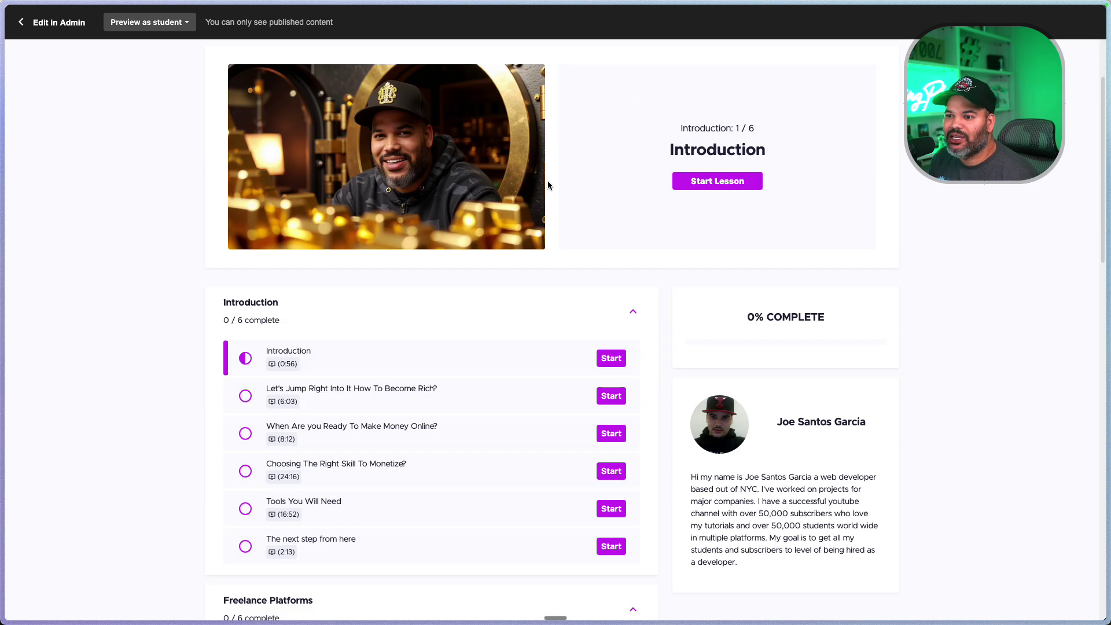
{"action": "scroll", "coordinate": [548, 181], "scroll_direction": "down", "scroll_amount": 2}
{"action": "scroll", "coordinate": [520, 187], "scroll_direction": "down", "scroll_amount": 2}
{"action": "scroll", "coordinate": [484, 228], "scroll_direction": "down", "scroll_amount": 1}
{"action": "scroll", "coordinate": [483, 228], "scroll_direction": "down", "scroll_amount": 1}
{"action": "scroll", "coordinate": [401, 347], "scroll_direction": "down", "scroll_amount": 3}
{"action": "scroll", "coordinate": [400, 347], "scroll_direction": "down", "scroll_amount": 2}
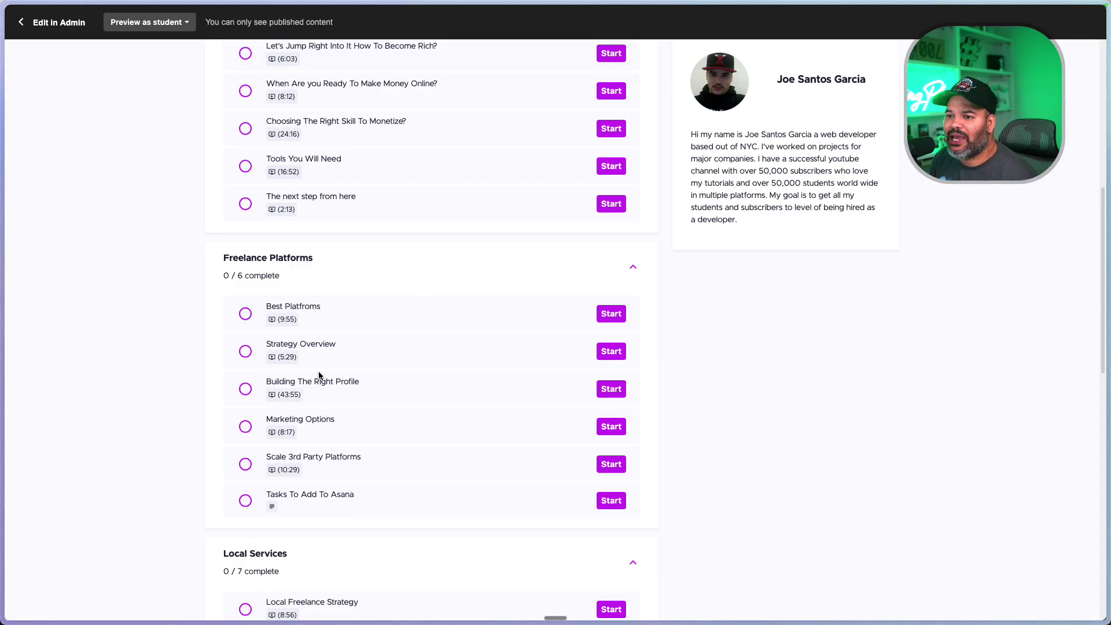
{"action": "scroll", "coordinate": [319, 375], "scroll_direction": "down", "scroll_amount": 1}
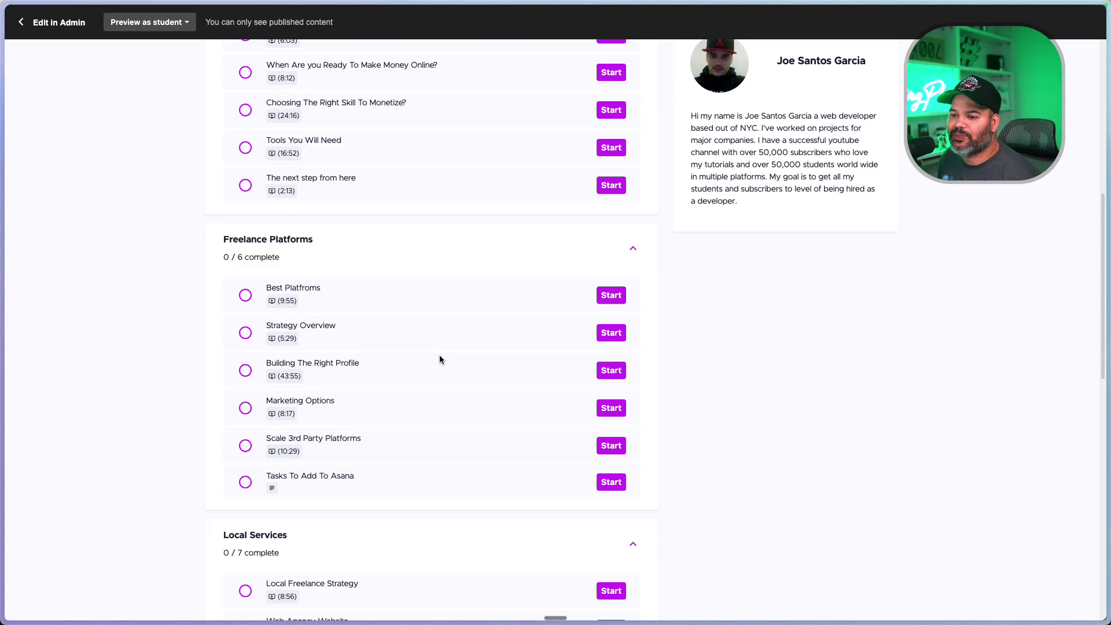
{"action": "scroll", "coordinate": [322, 348], "scroll_direction": "down", "scroll_amount": 1}
{"action": "scroll", "coordinate": [322, 348], "scroll_direction": "down", "scroll_amount": 3}
{"action": "scroll", "coordinate": [323, 348], "scroll_direction": "down", "scroll_amount": 2}
{"action": "scroll", "coordinate": [317, 364], "scroll_direction": "down", "scroll_amount": 1}
{"action": "scroll", "coordinate": [348, 468], "scroll_direction": "down", "scroll_amount": 1}
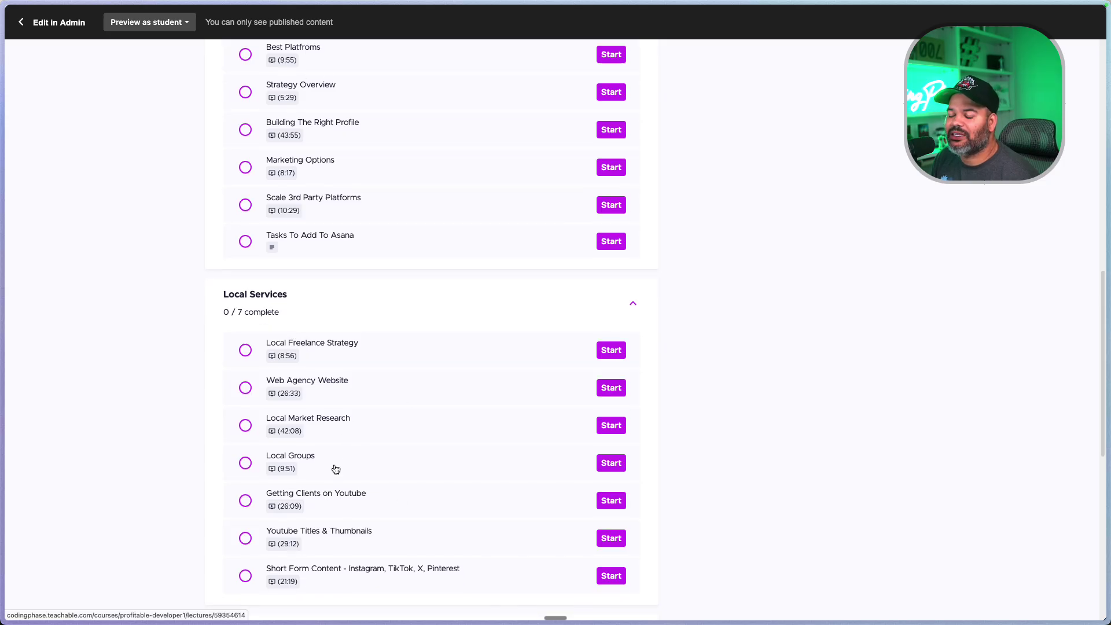
{"action": "scroll", "coordinate": [486, 495], "scroll_direction": "down", "scroll_amount": 2}
{"action": "scroll", "coordinate": [347, 260], "scroll_direction": "down", "scroll_amount": 1}
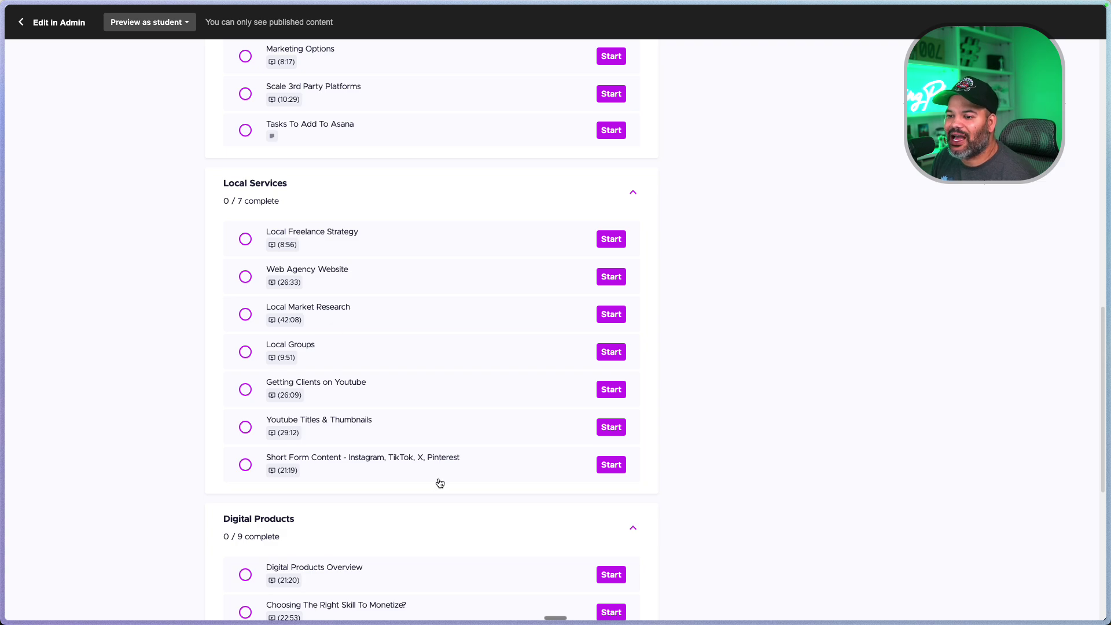
{"action": "scroll", "coordinate": [439, 482], "scroll_direction": "down", "scroll_amount": 2}
{"action": "scroll", "coordinate": [439, 482], "scroll_direction": "down", "scroll_amount": 2}
{"action": "scroll", "coordinate": [416, 434], "scroll_direction": "down", "scroll_amount": 1}
{"action": "scroll", "coordinate": [410, 426], "scroll_direction": "down", "scroll_amount": 1}
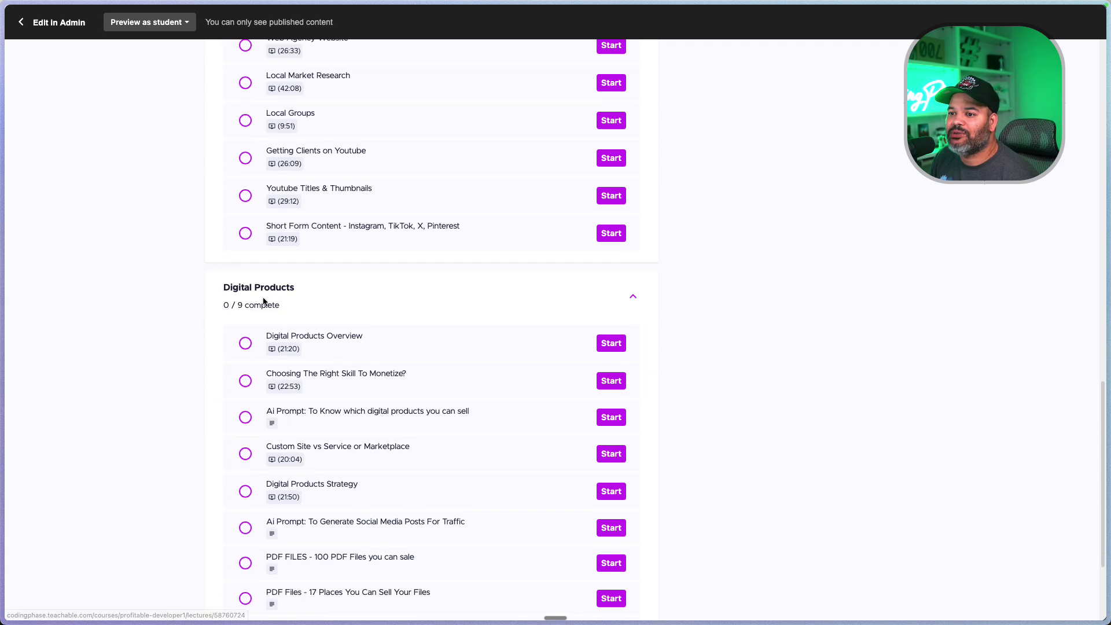
{"action": "scroll", "coordinate": [367, 499], "scroll_direction": "down", "scroll_amount": 1}
{"action": "scroll", "coordinate": [366, 496], "scroll_direction": "down", "scroll_amount": 1}
{"action": "scroll", "coordinate": [367, 496], "scroll_direction": "down", "scroll_amount": 1}
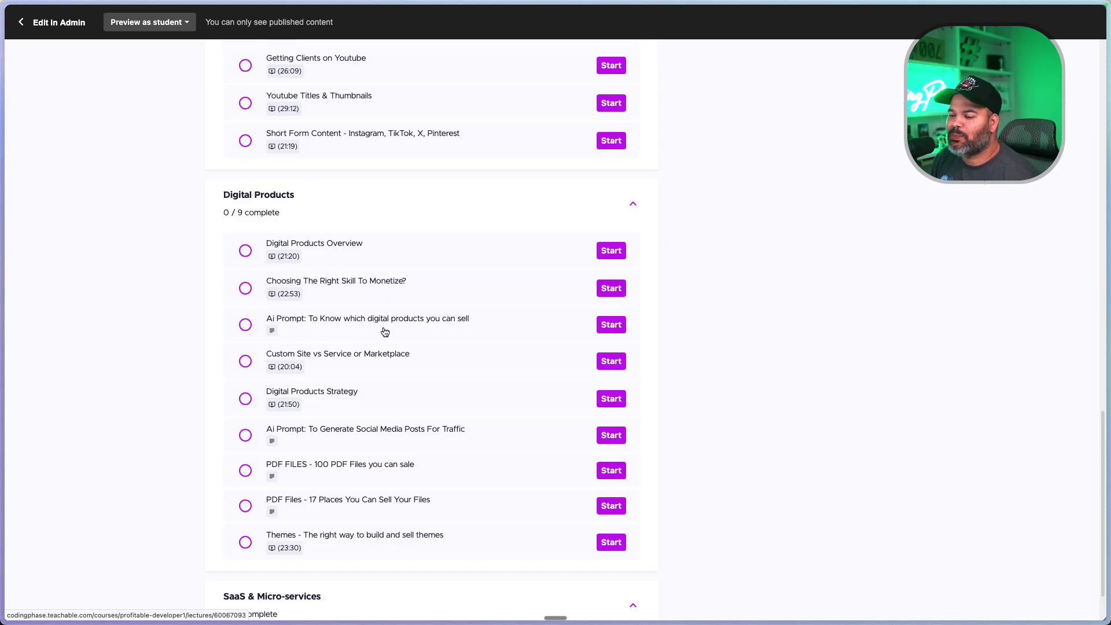
{"action": "scroll", "coordinate": [384, 331], "scroll_direction": "down", "scroll_amount": 1}
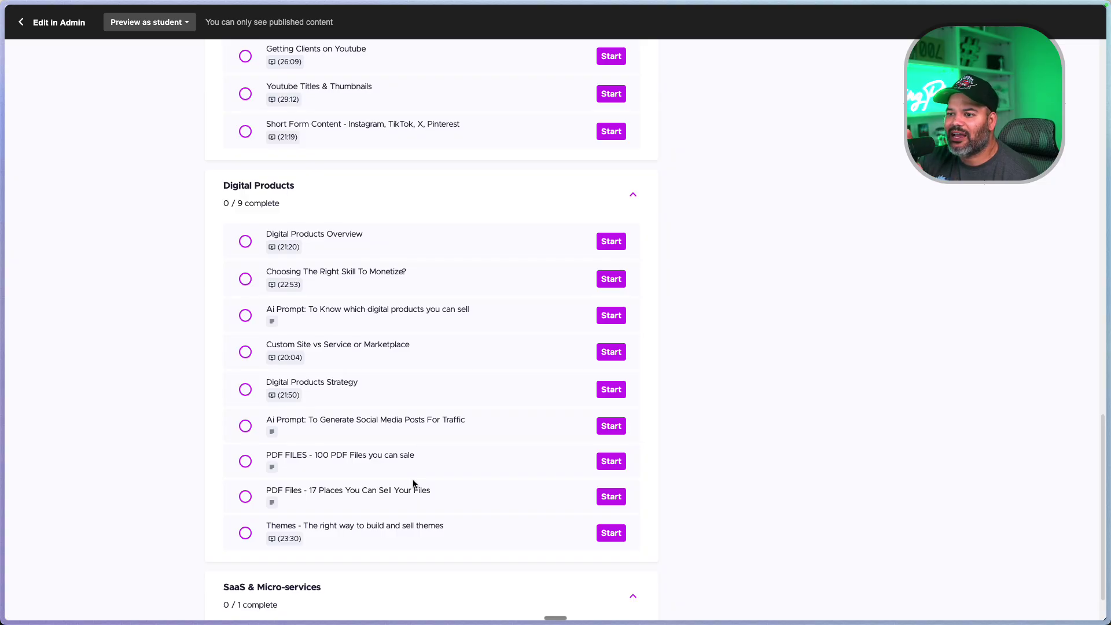
{"action": "scroll", "coordinate": [412, 481], "scroll_direction": "down", "scroll_amount": 3}
{"action": "scroll", "coordinate": [412, 479], "scroll_direction": "down", "scroll_amount": 3}
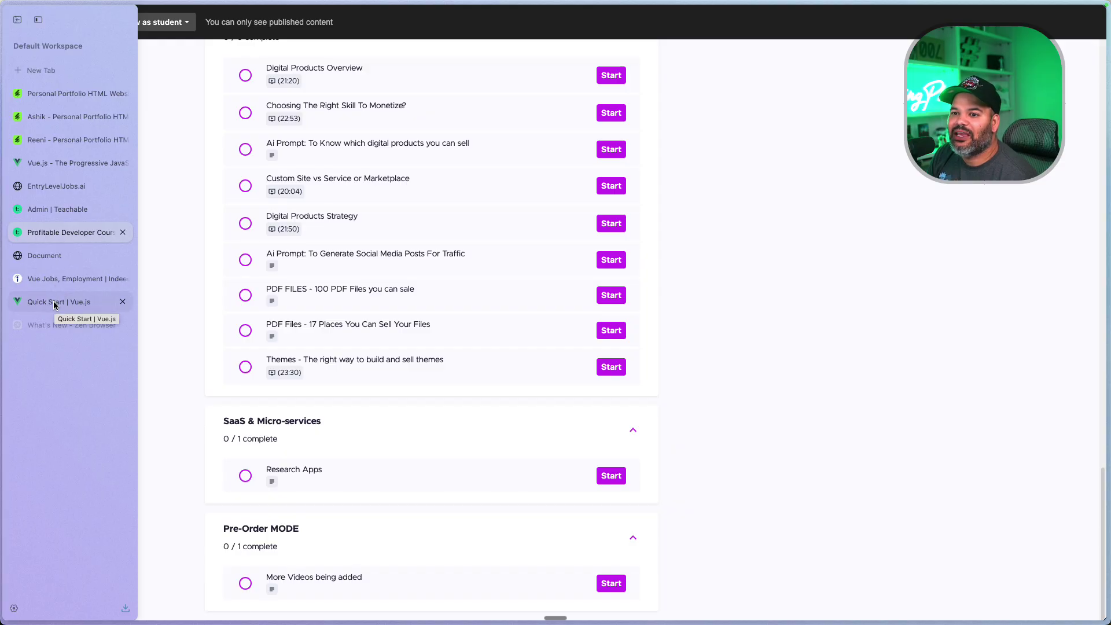
Review the Indeed Vue job results, then move to the Vue.js Quick Start guide.
{"action": "left_click", "coordinate": [61, 278]}
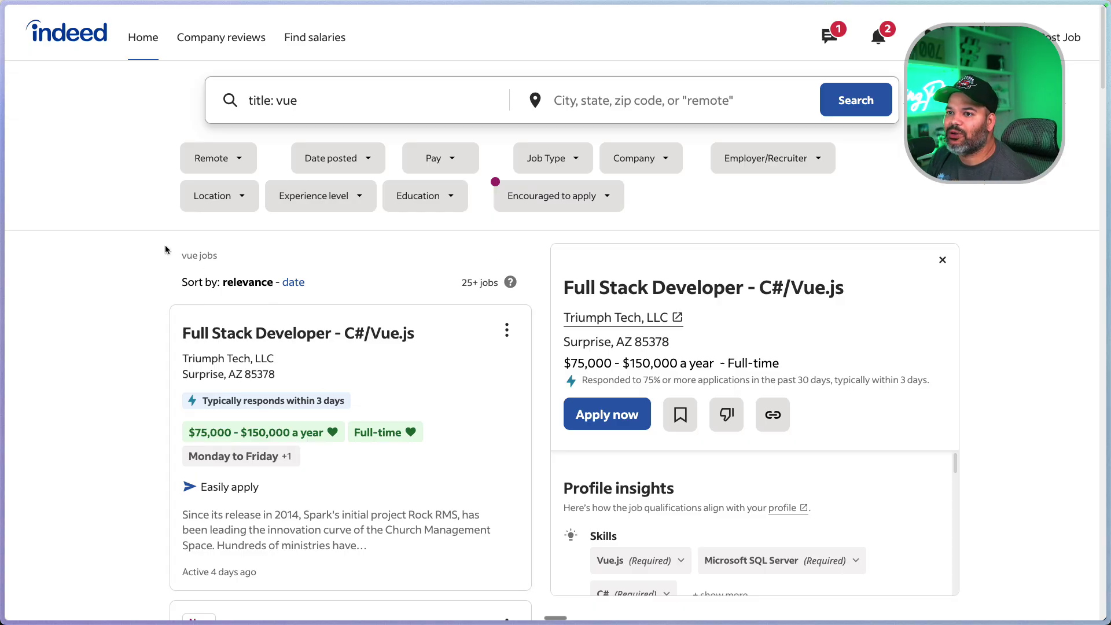
{"action": "left_click", "coordinate": [61, 302]}
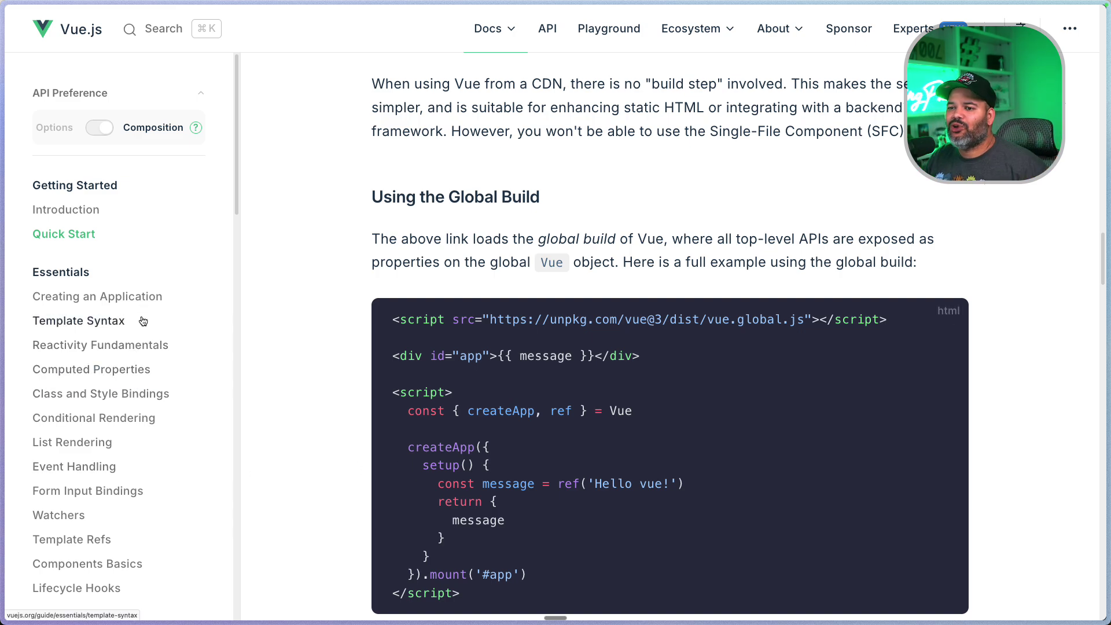
{"action": "scroll", "coordinate": [145, 313], "scroll_direction": "down", "scroll_amount": 1}
{"action": "scroll", "coordinate": [144, 313], "scroll_direction": "down", "scroll_amount": 2}
{"action": "scroll", "coordinate": [142, 324], "scroll_direction": "down", "scroll_amount": 1}
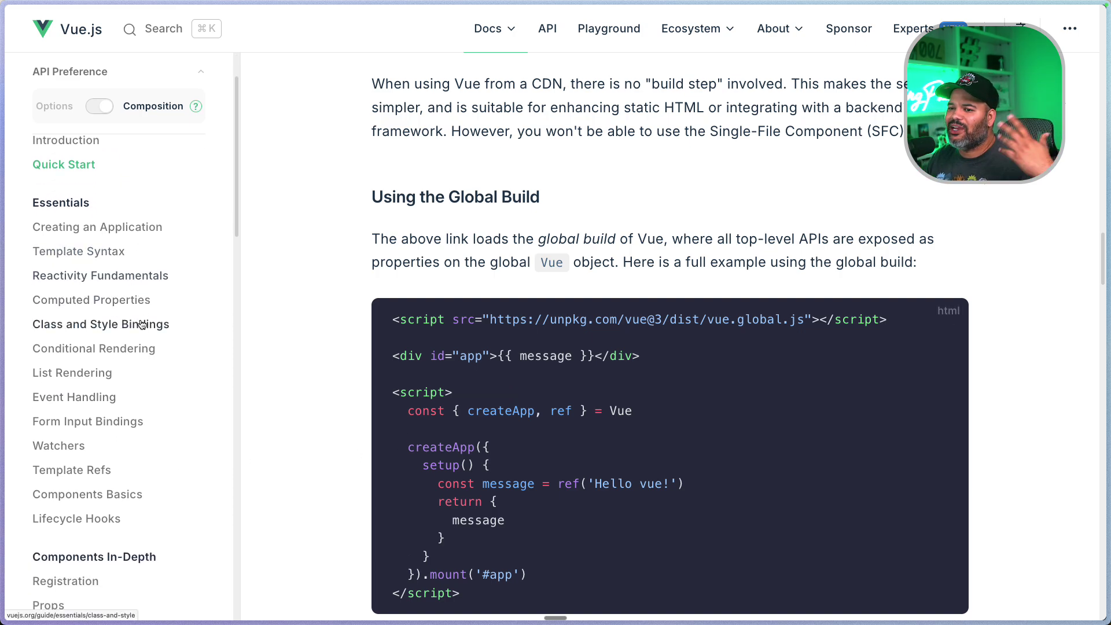
Step through Vue Essentials pages, from Creating an Application past List Rendering and Event Handling, to Form Input Bindings.
{"action": "left_click", "coordinate": [98, 227]}
{"action": "left_click", "coordinate": [78, 251]}
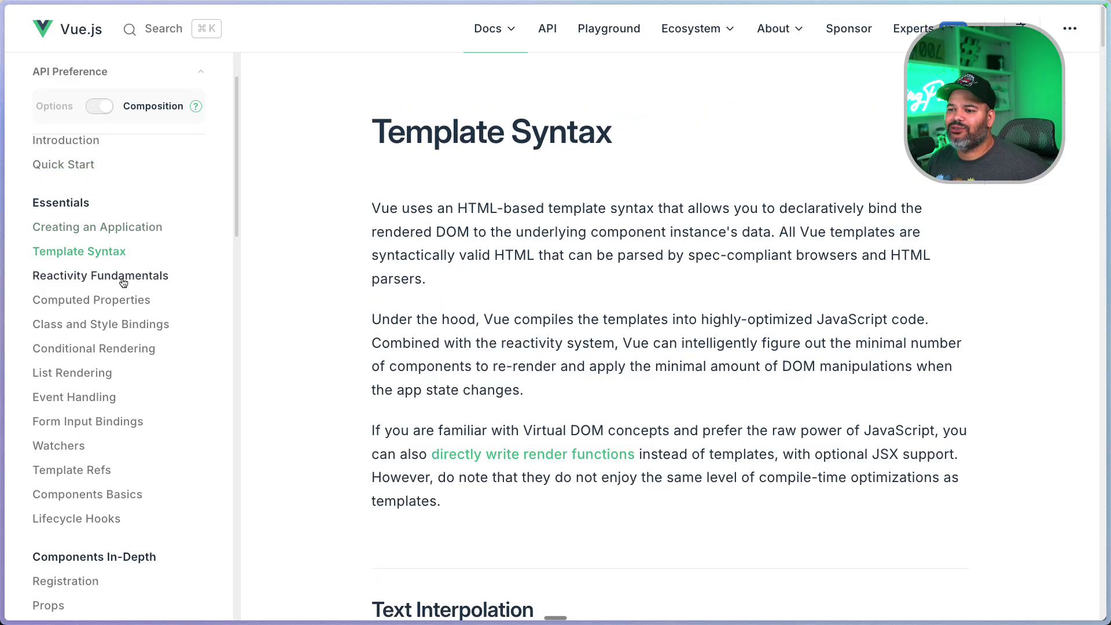
{"action": "left_click", "coordinate": [100, 275]}
{"action": "left_click", "coordinate": [91, 299]}
{"action": "scroll", "coordinate": [115, 371], "scroll_direction": "down", "scroll_amount": 1}
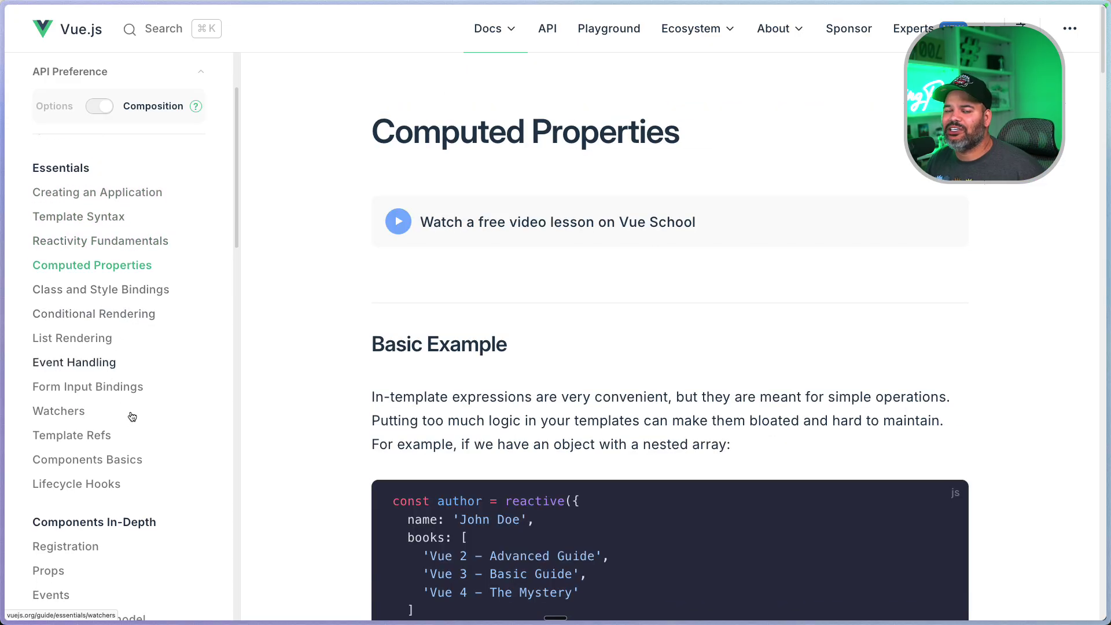
{"action": "scroll", "coordinate": [133, 422], "scroll_direction": "down", "scroll_amount": 1}
{"action": "left_click", "coordinate": [93, 279]}
{"action": "left_click", "coordinate": [100, 255]}
{"action": "left_click", "coordinate": [72, 304]}
{"action": "left_click", "coordinate": [74, 328]}
{"action": "left_click", "coordinate": [114, 352]}
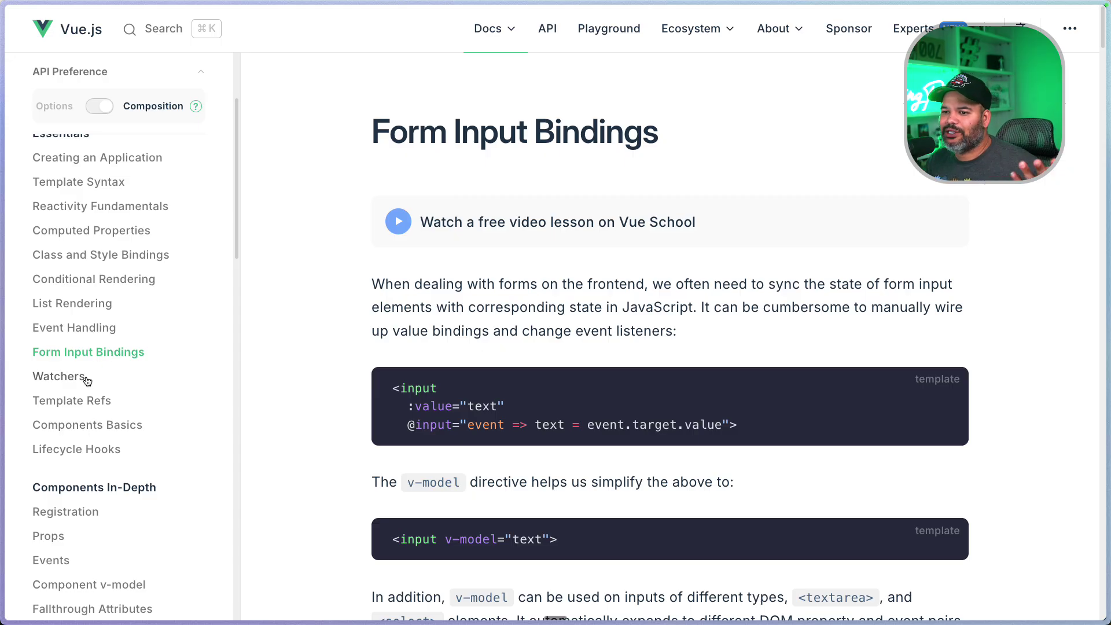
{"action": "scroll", "coordinate": [433, 436], "scroll_direction": "down", "scroll_amount": 1}
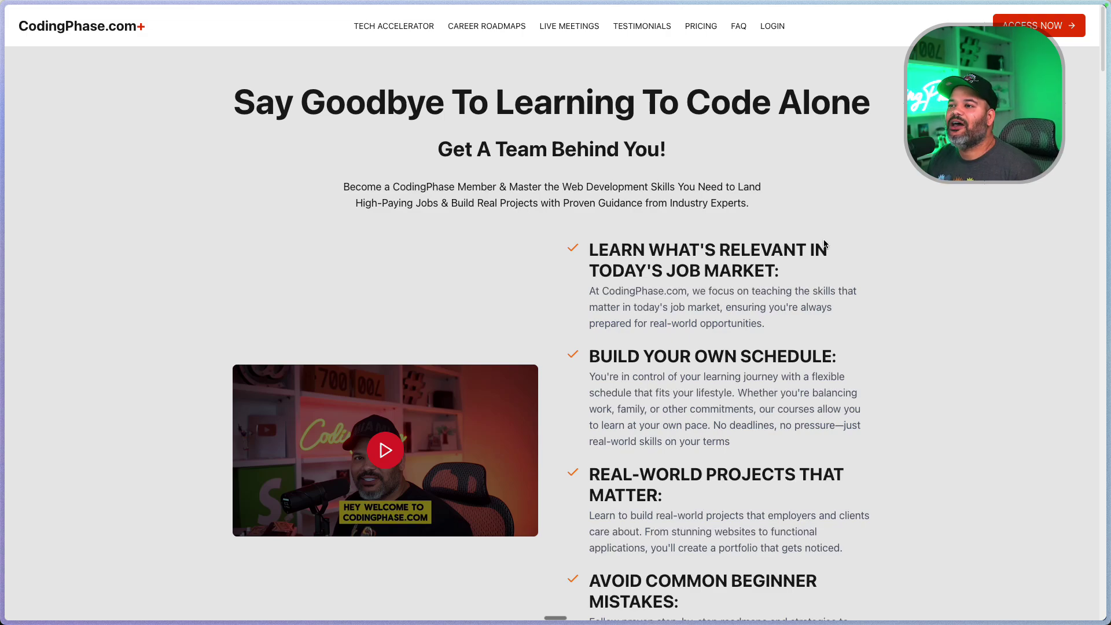
{"action": "scroll", "coordinate": [824, 246], "scroll_direction": "down", "scroll_amount": 3}
{"action": "scroll", "coordinate": [816, 246], "scroll_direction": "down", "scroll_amount": 3}
{"action": "scroll", "coordinate": [810, 247], "scroll_direction": "down", "scroll_amount": 2}
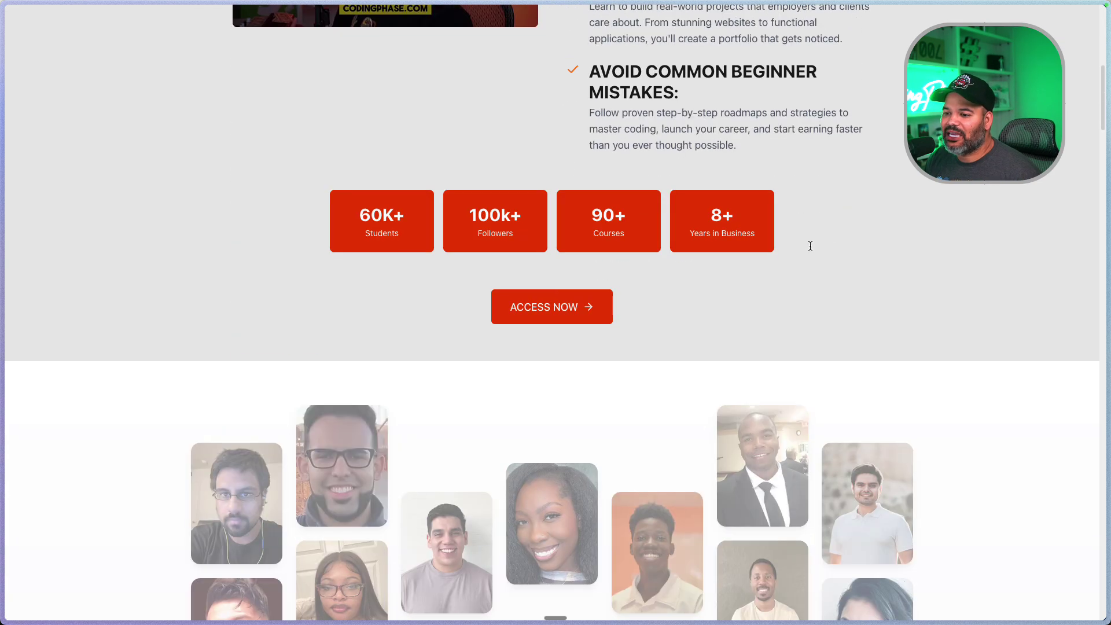
{"action": "scroll", "coordinate": [810, 246], "scroll_direction": "down", "scroll_amount": 2}
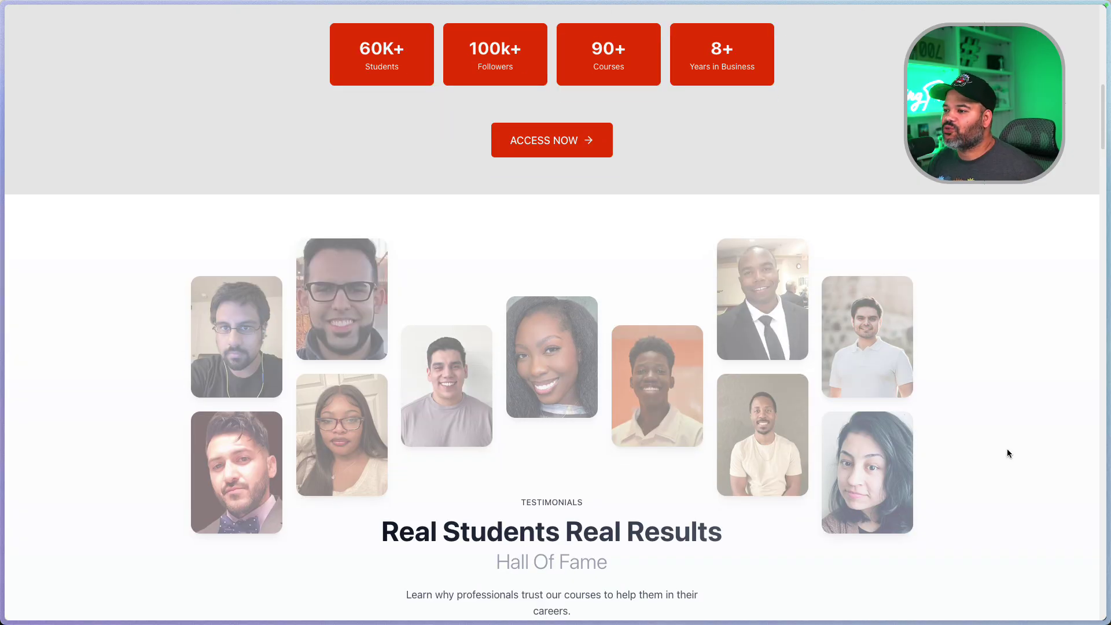
{"action": "scroll", "coordinate": [642, 445], "scroll_direction": "down", "scroll_amount": 1}
{"action": "scroll", "coordinate": [643, 445], "scroll_direction": "down", "scroll_amount": 1}
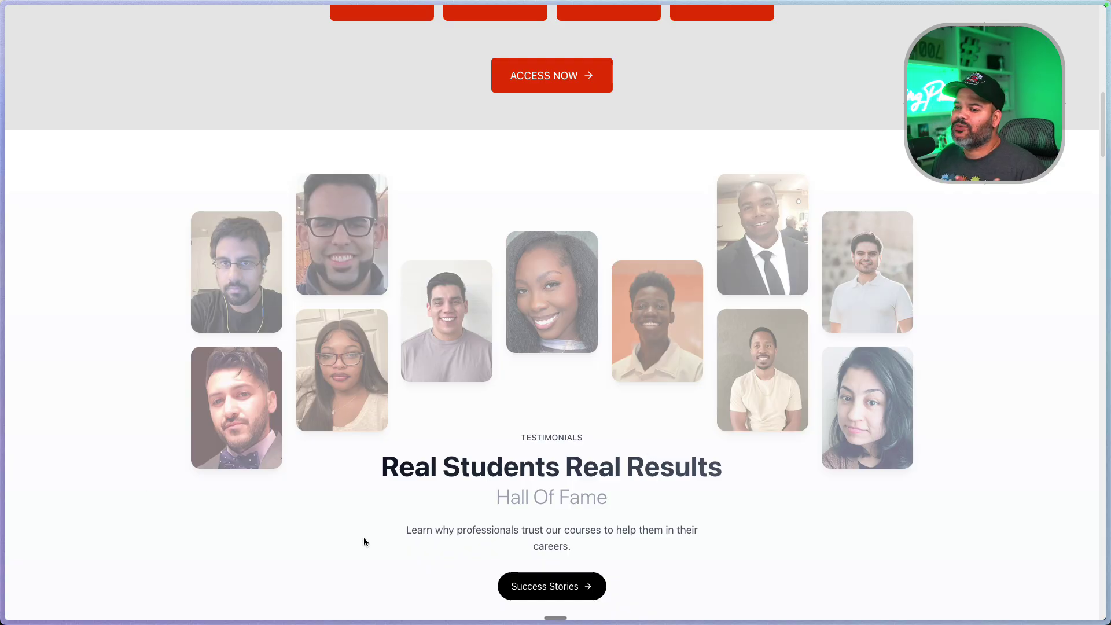
{"action": "scroll", "coordinate": [394, 506], "scroll_direction": "down", "scroll_amount": 1}
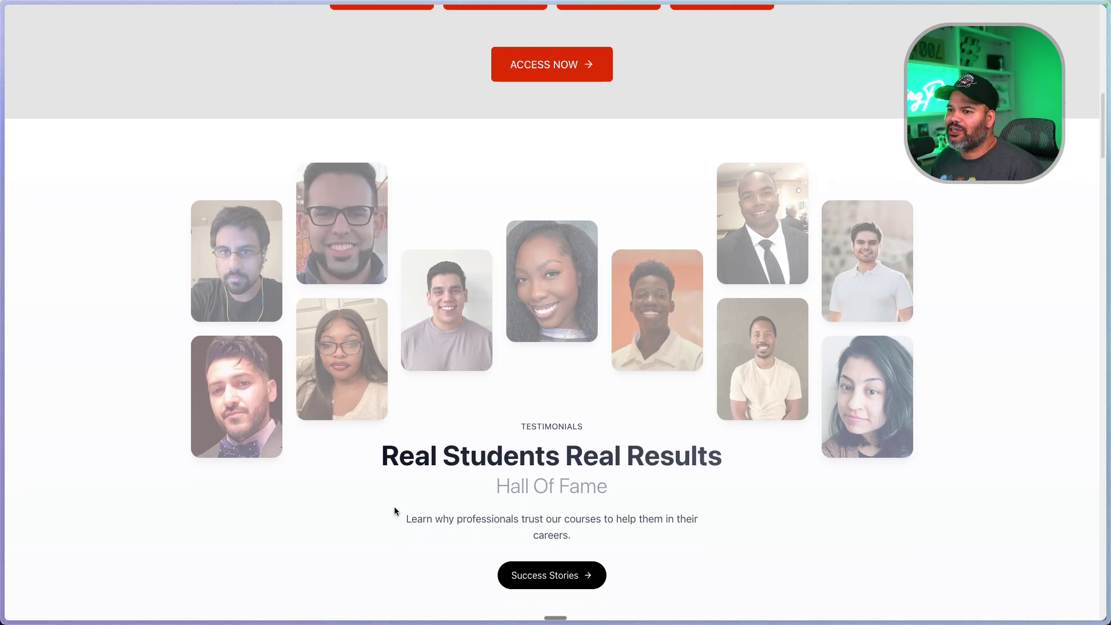
{"action": "scroll", "coordinate": [394, 506], "scroll_direction": "down", "scroll_amount": 2}
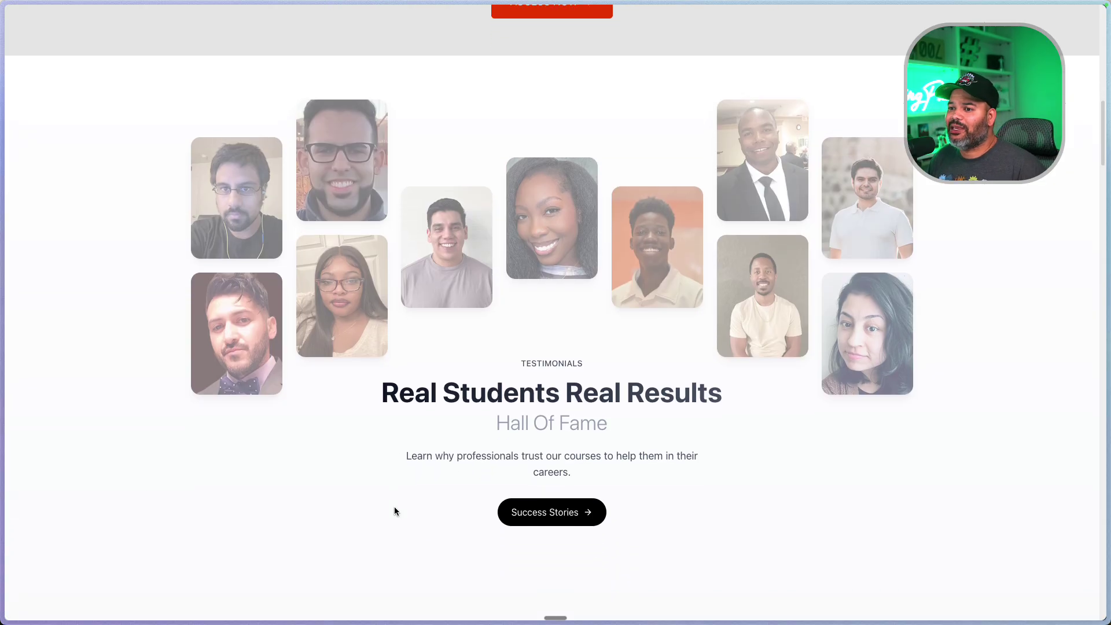
{"action": "scroll", "coordinate": [394, 506], "scroll_direction": "down", "scroll_amount": 1}
{"action": "scroll", "coordinate": [394, 507], "scroll_direction": "down", "scroll_amount": 2}
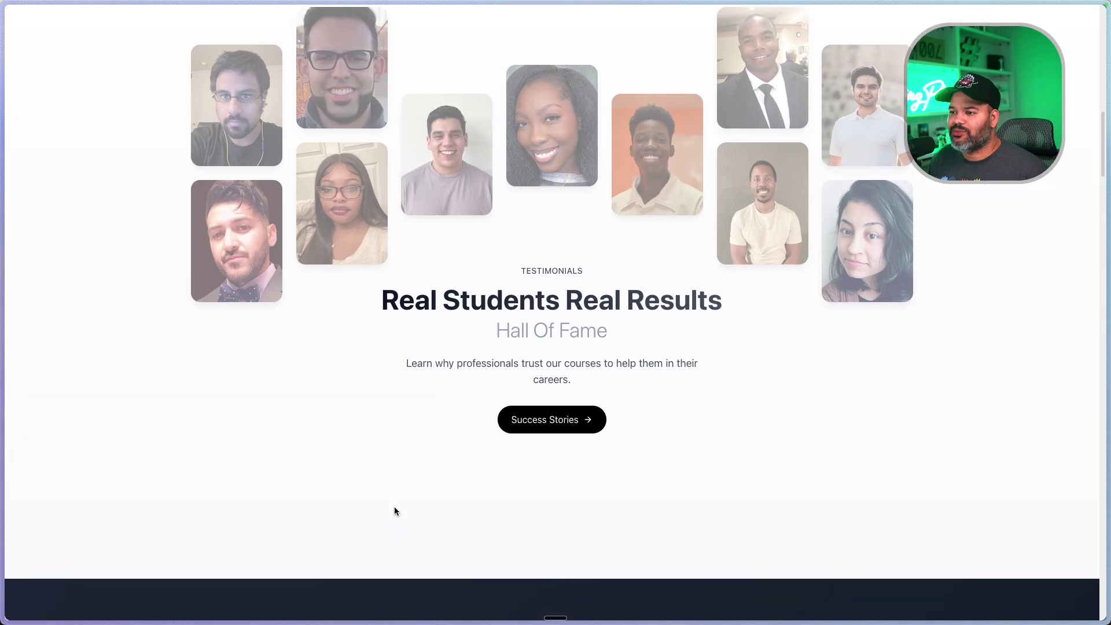
{"action": "scroll", "coordinate": [395, 505], "scroll_direction": "down", "scroll_amount": 2}
{"action": "scroll", "coordinate": [395, 506], "scroll_direction": "down", "scroll_amount": 3}
{"action": "scroll", "coordinate": [394, 506], "scroll_direction": "down", "scroll_amount": 3}
{"action": "scroll", "coordinate": [394, 507], "scroll_direction": "down", "scroll_amount": 3}
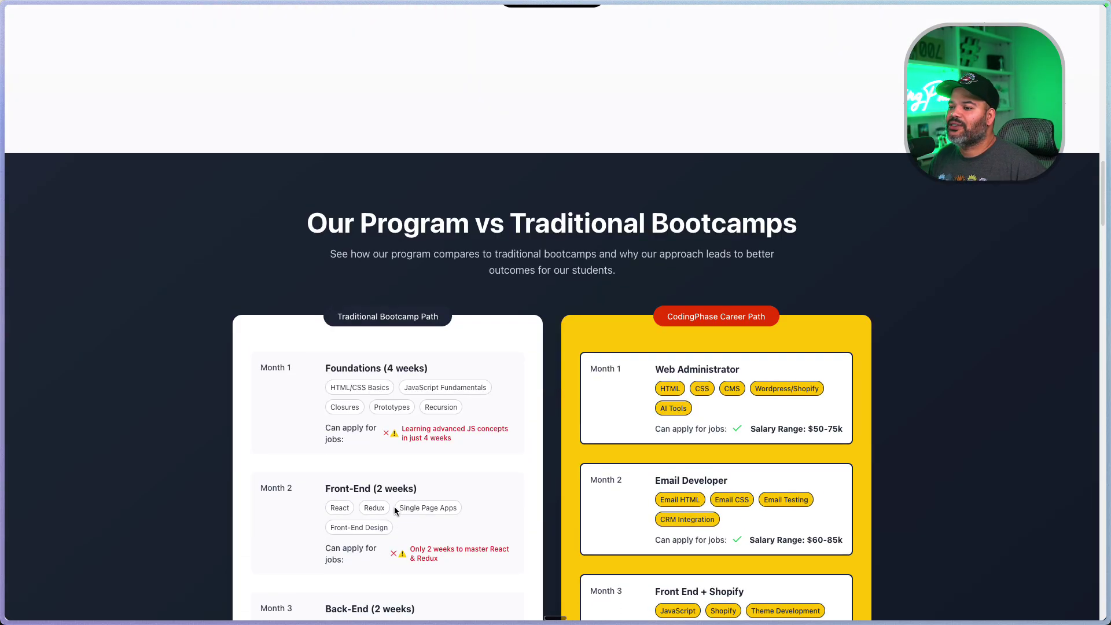
{"action": "scroll", "coordinate": [395, 506], "scroll_direction": "down", "scroll_amount": 3}
{"action": "scroll", "coordinate": [394, 506], "scroll_direction": "down", "scroll_amount": 2}
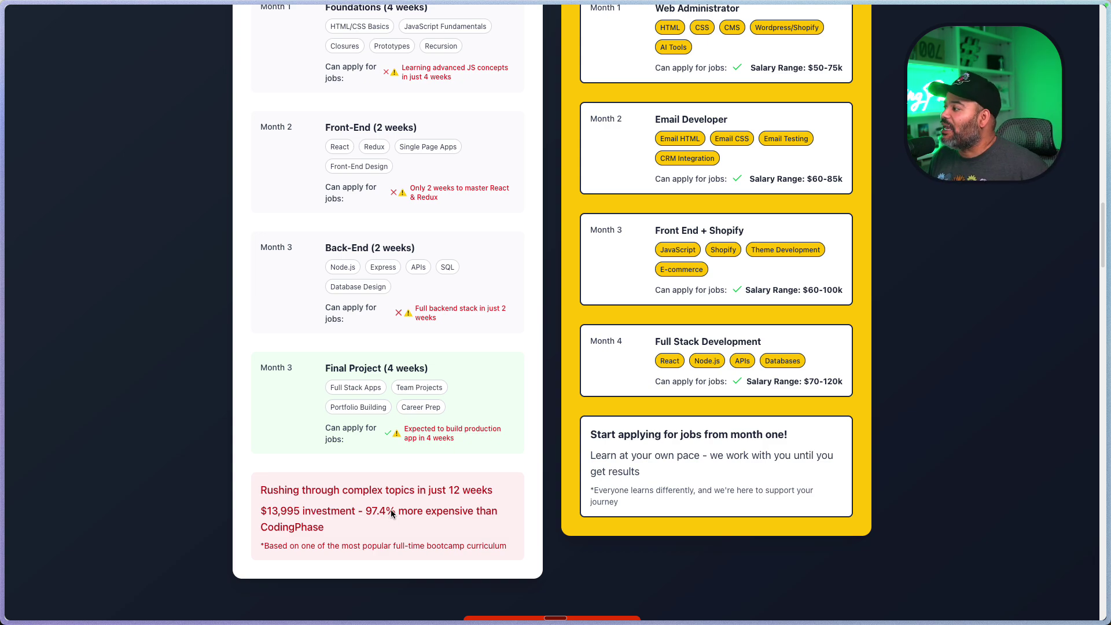
{"action": "scroll", "coordinate": [390, 510], "scroll_direction": "down", "scroll_amount": 3}
{"action": "scroll", "coordinate": [390, 509], "scroll_direction": "down", "scroll_amount": 4}
{"action": "scroll", "coordinate": [390, 510], "scroll_direction": "down", "scroll_amount": 3}
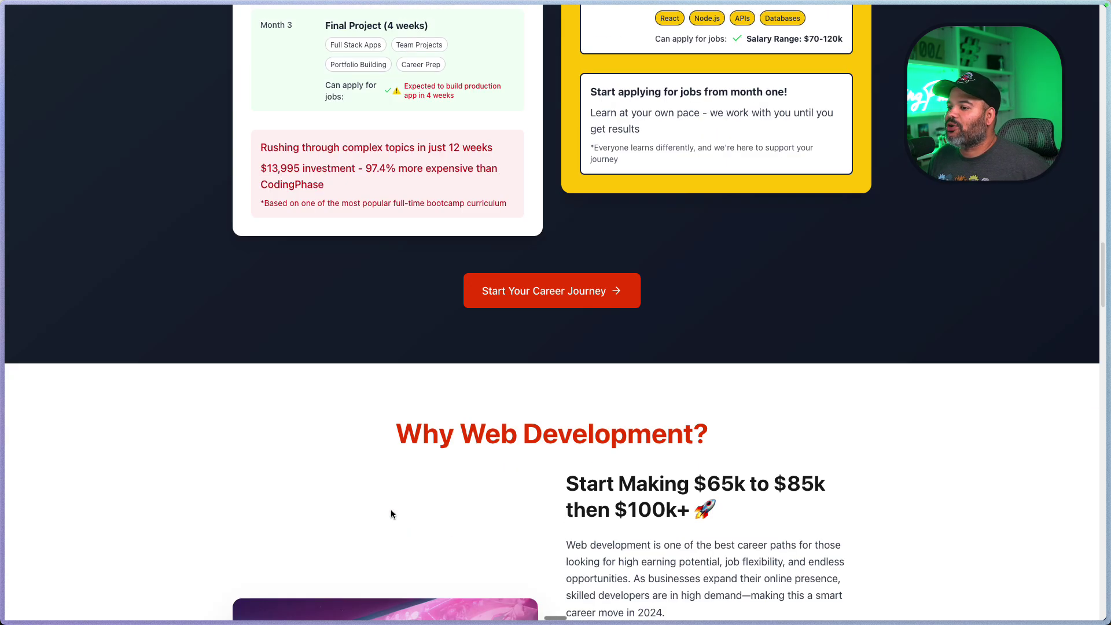
{"action": "scroll", "coordinate": [391, 509], "scroll_direction": "down", "scroll_amount": 4}
{"action": "scroll", "coordinate": [390, 510], "scroll_direction": "down", "scroll_amount": 4}
{"action": "scroll", "coordinate": [391, 509], "scroll_direction": "down", "scroll_amount": 4}
{"action": "scroll", "coordinate": [391, 509], "scroll_direction": "down", "scroll_amount": 4}
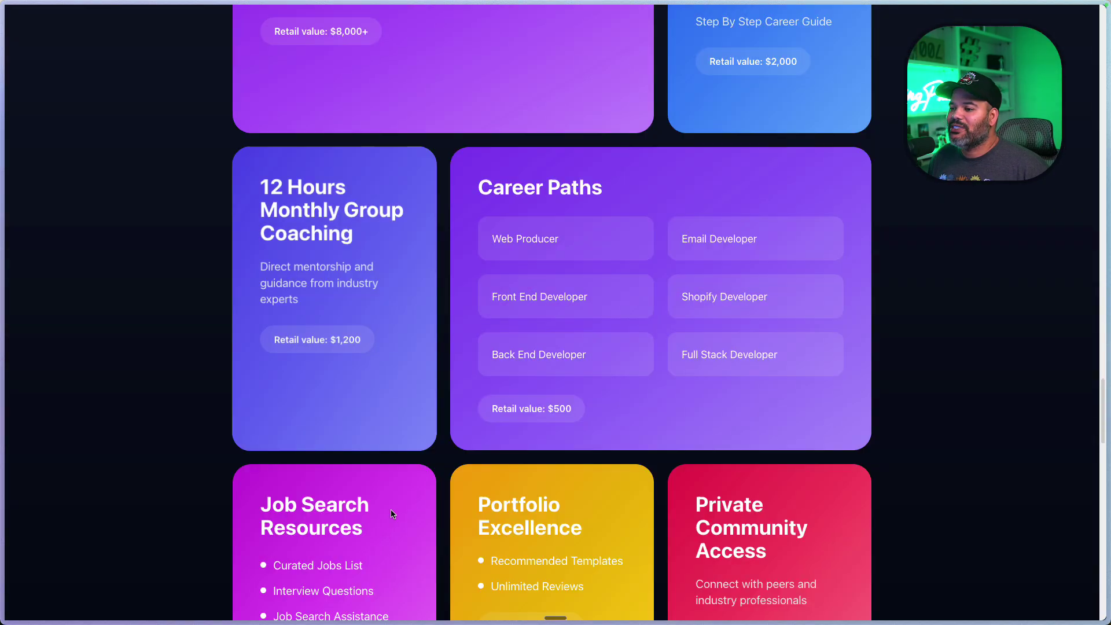
{"action": "scroll", "coordinate": [391, 509], "scroll_direction": "down", "scroll_amount": 4}
{"action": "scroll", "coordinate": [391, 509], "scroll_direction": "down", "scroll_amount": 5}
{"action": "scroll", "coordinate": [391, 510], "scroll_direction": "down", "scroll_amount": 1}
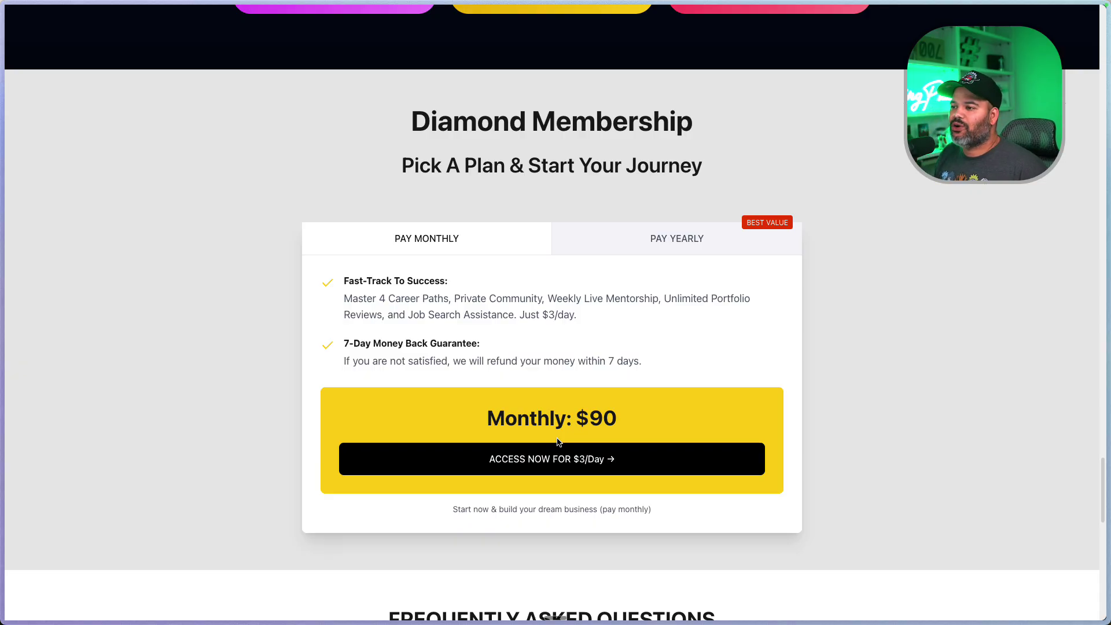
Switch the Diamond Membership card to PAY YEARLY, showing $365 a year ($1/day).
{"action": "left_click", "coordinate": [630, 255]}
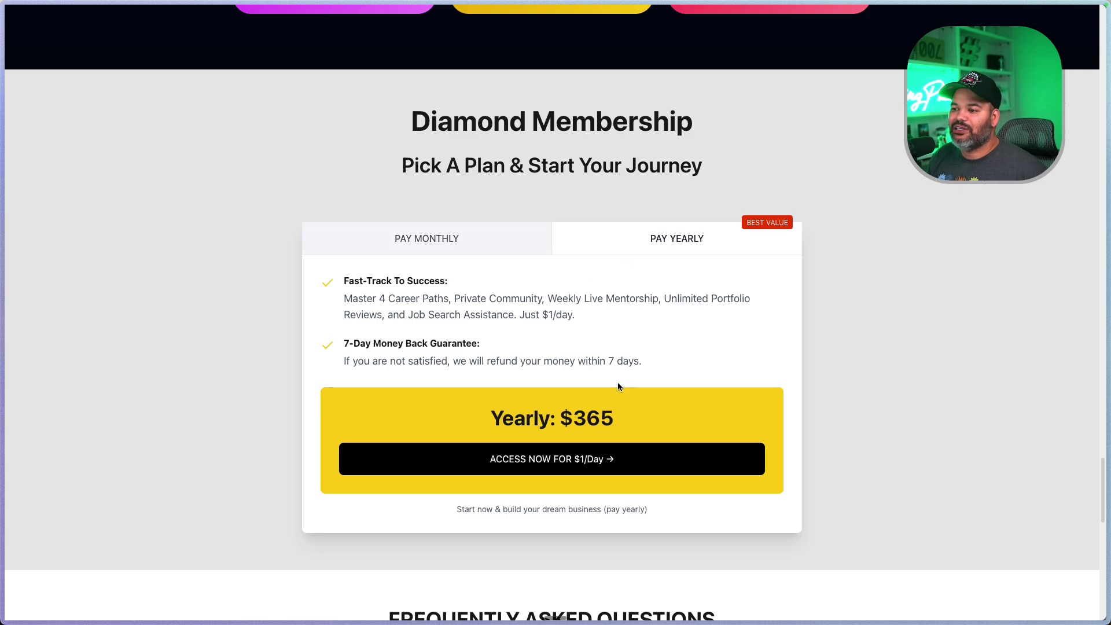